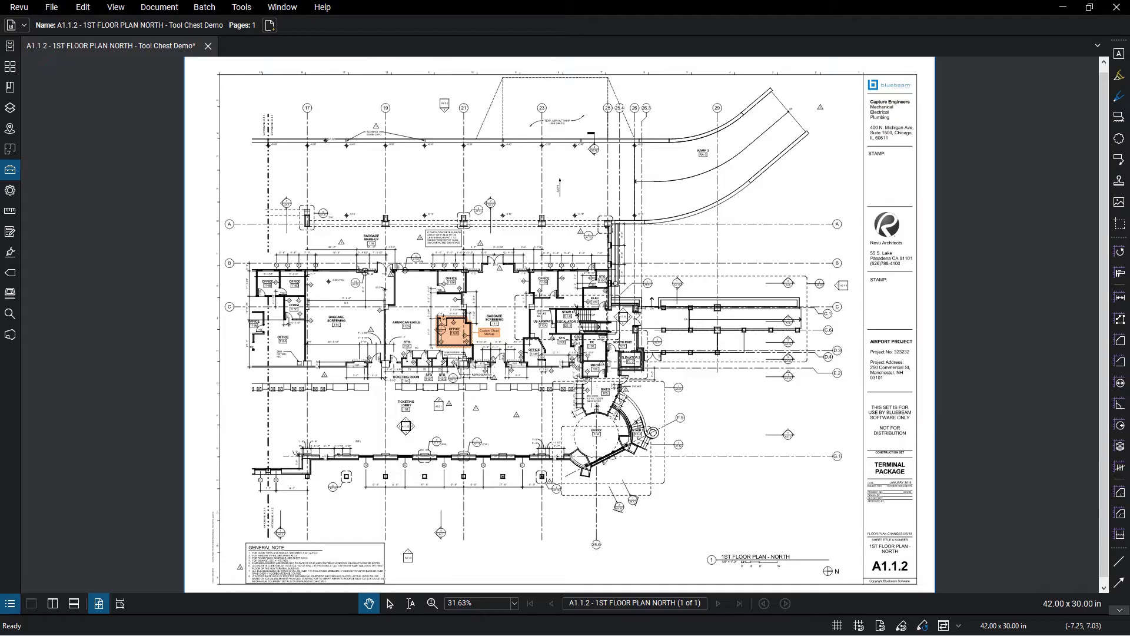
Open the Tool Chest panel beside the A1.1.2 floor plan
{"action": "left_click", "coordinate": [16, 174]}
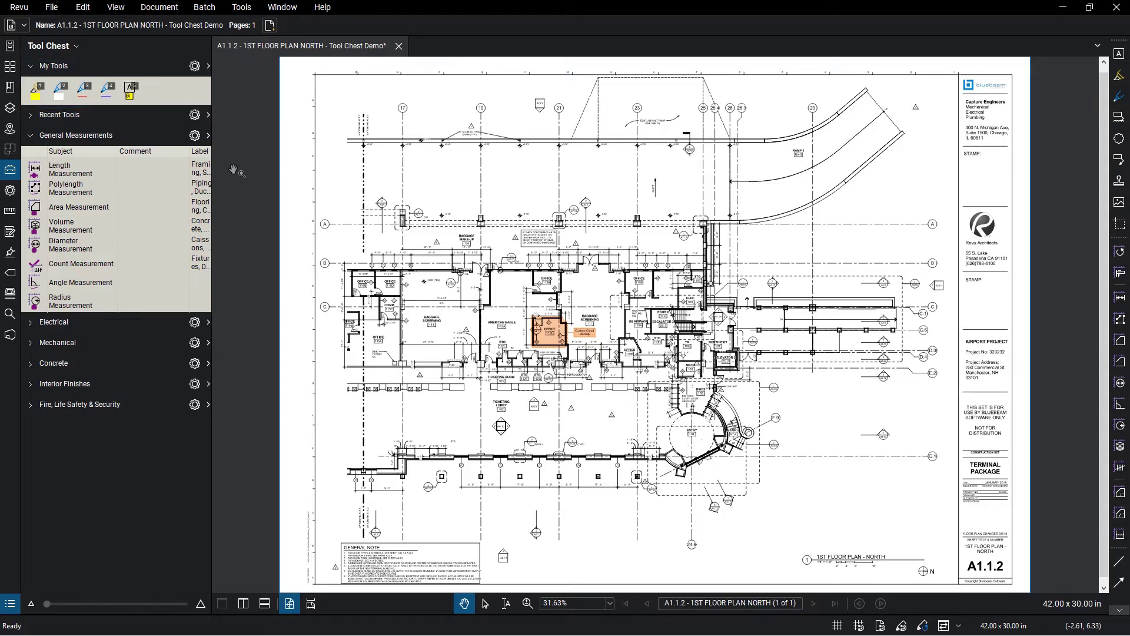
Expand Recent Tools and switch to the standard Revu profile
{"action": "left_click", "coordinate": [32, 118]}
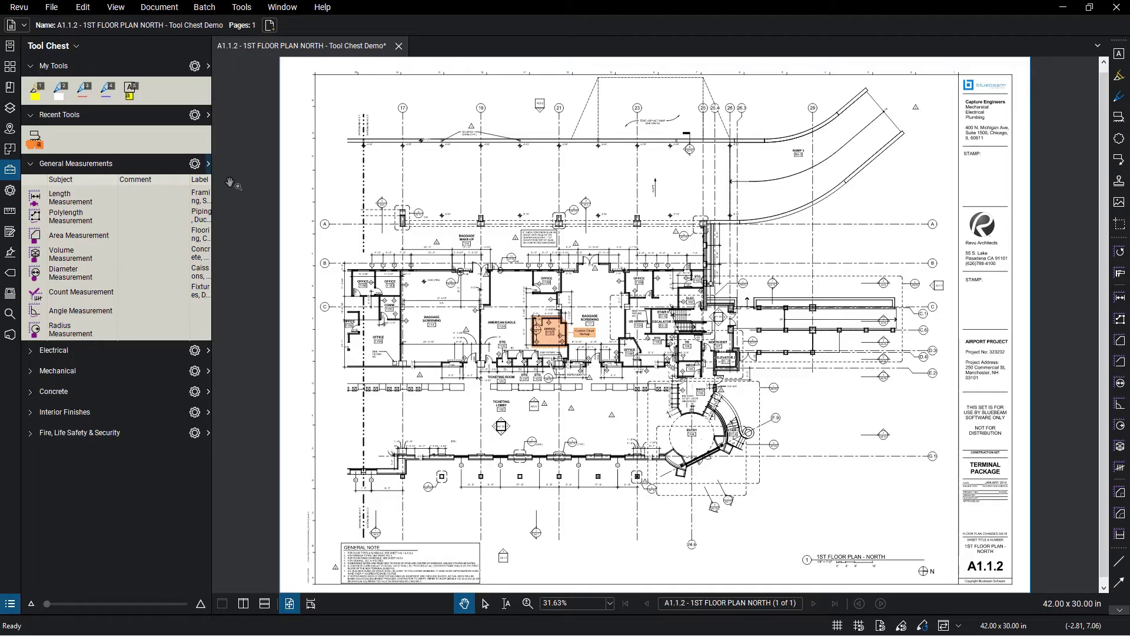
{"action": "left_click", "coordinate": [20, 7]}
{"action": "mouse_move", "coordinate": [58, 91]}
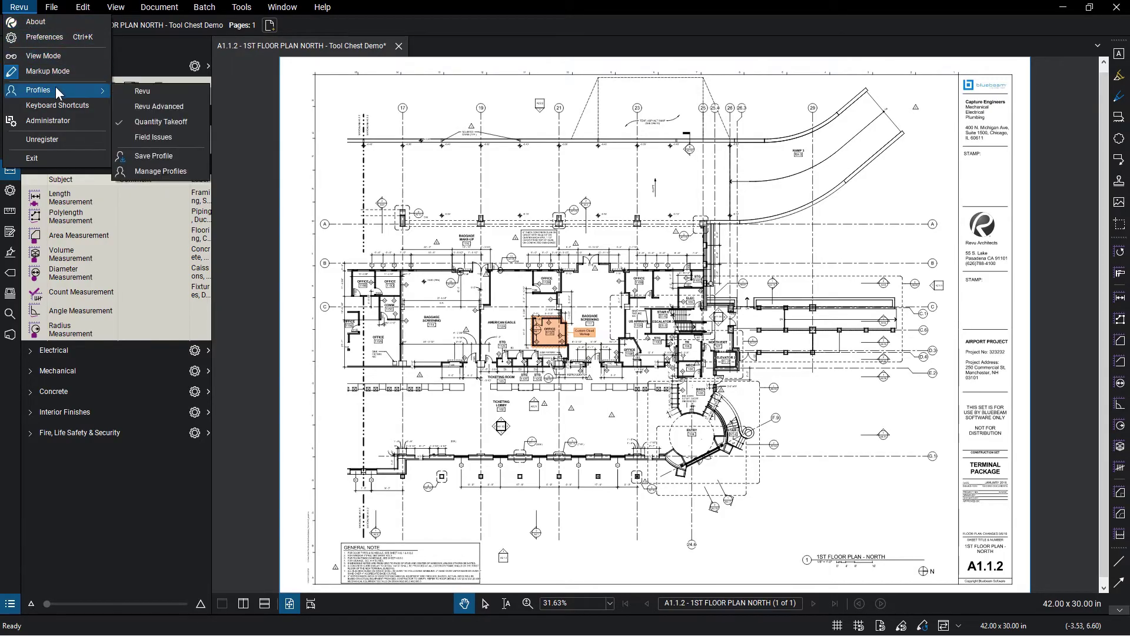
{"action": "left_click", "coordinate": [127, 92]}
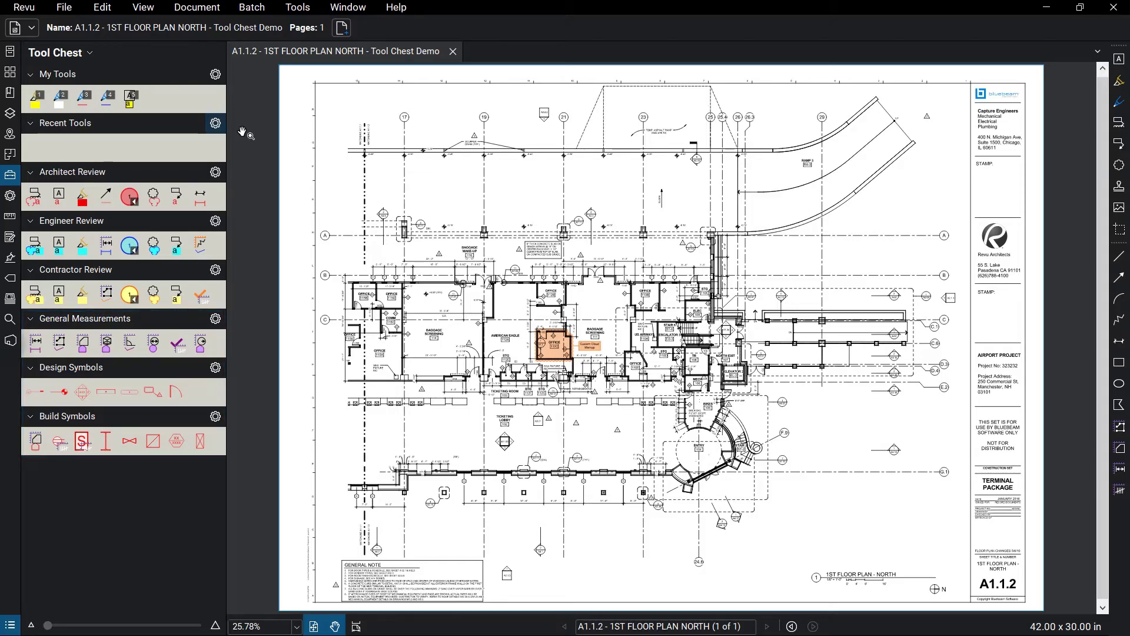
Show the Architect Review tool set in Detail view and widen the Tool Chest panel
{"action": "left_click", "coordinate": [217, 177]}
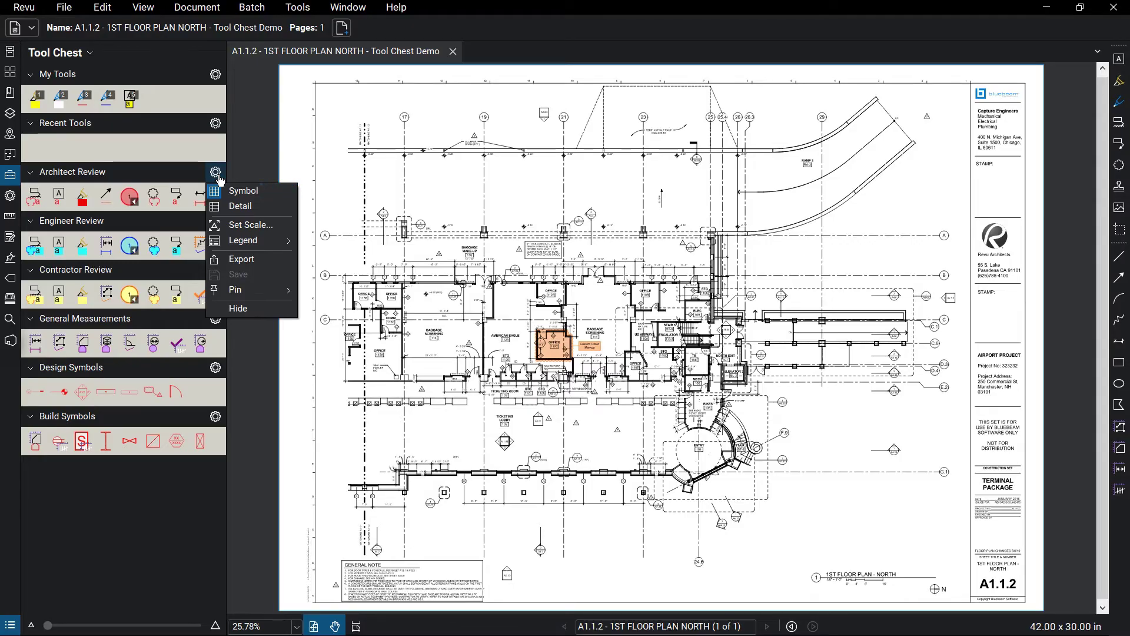
{"action": "left_click", "coordinate": [242, 205]}
{"action": "left_click_drag", "start_coordinate": [241, 201], "coordinate": [263, 207]}
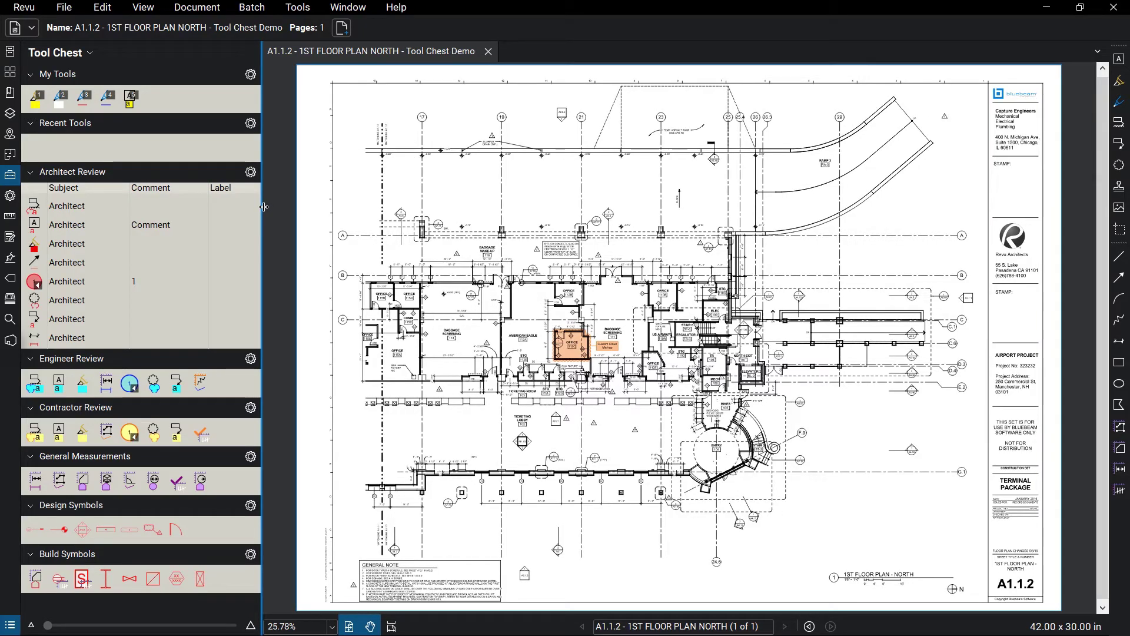
{"action": "left_click", "coordinate": [251, 171]}
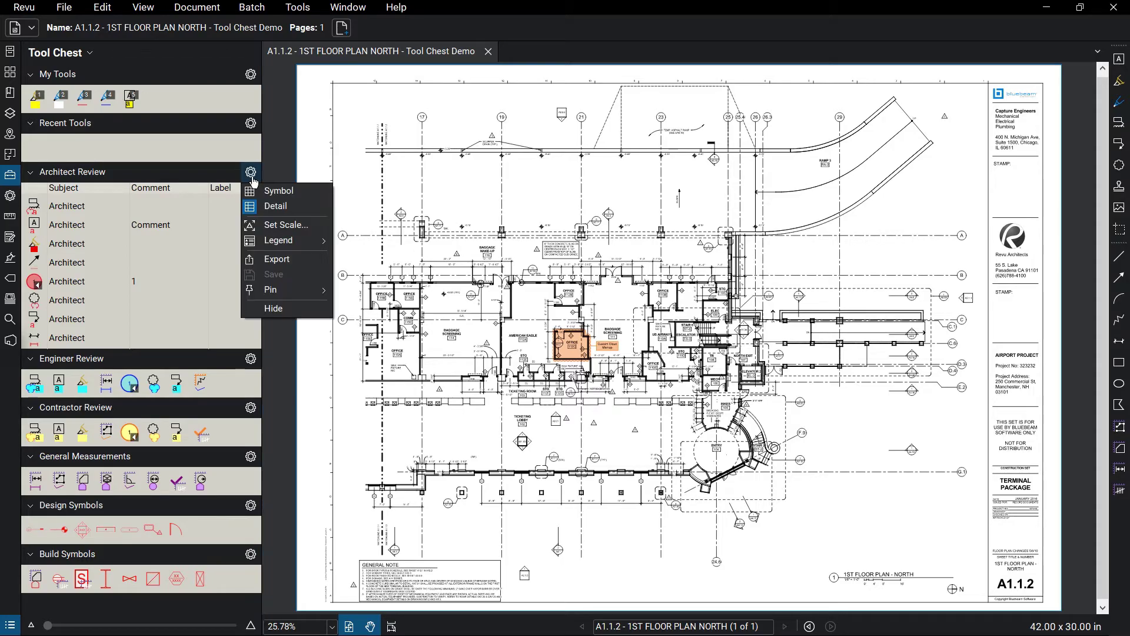
Set the Architect Review baseline scale to 1/8 in = 1'-0"
{"action": "left_click", "coordinate": [286, 225]}
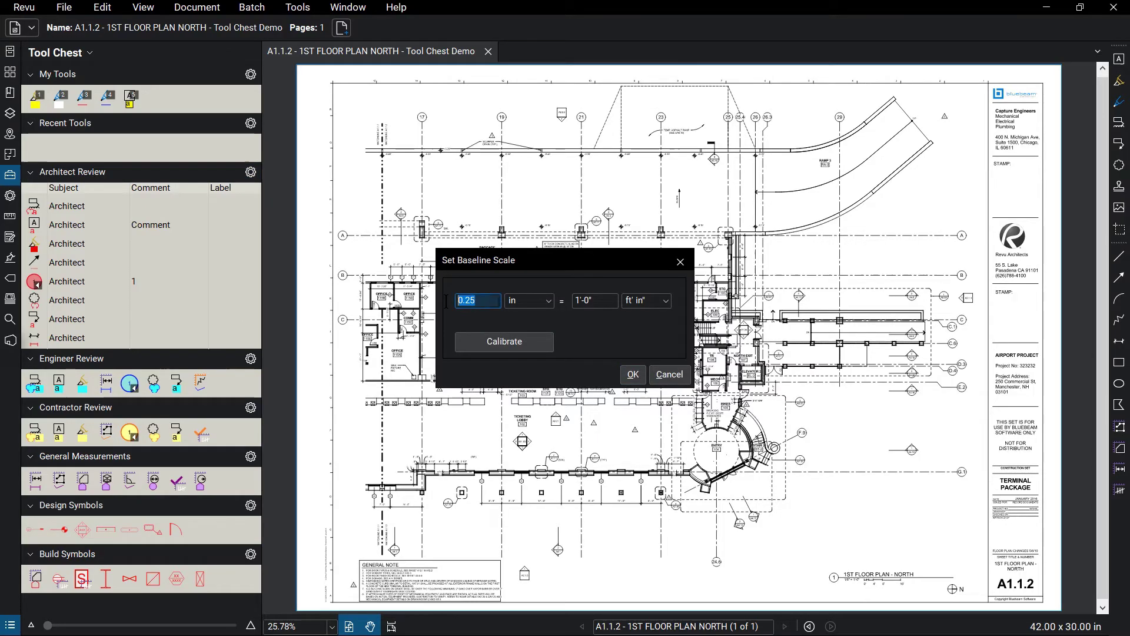
{"action": "type", "text": "1"}
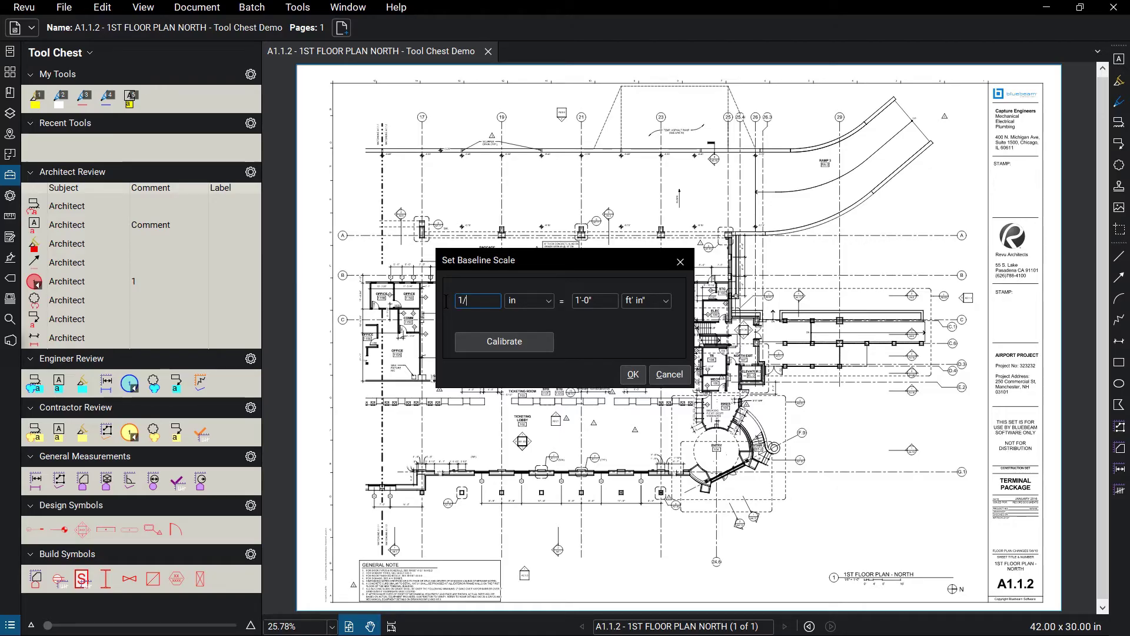
{"action": "type", "text": "/8"}
{"action": "left_click", "coordinate": [632, 376]}
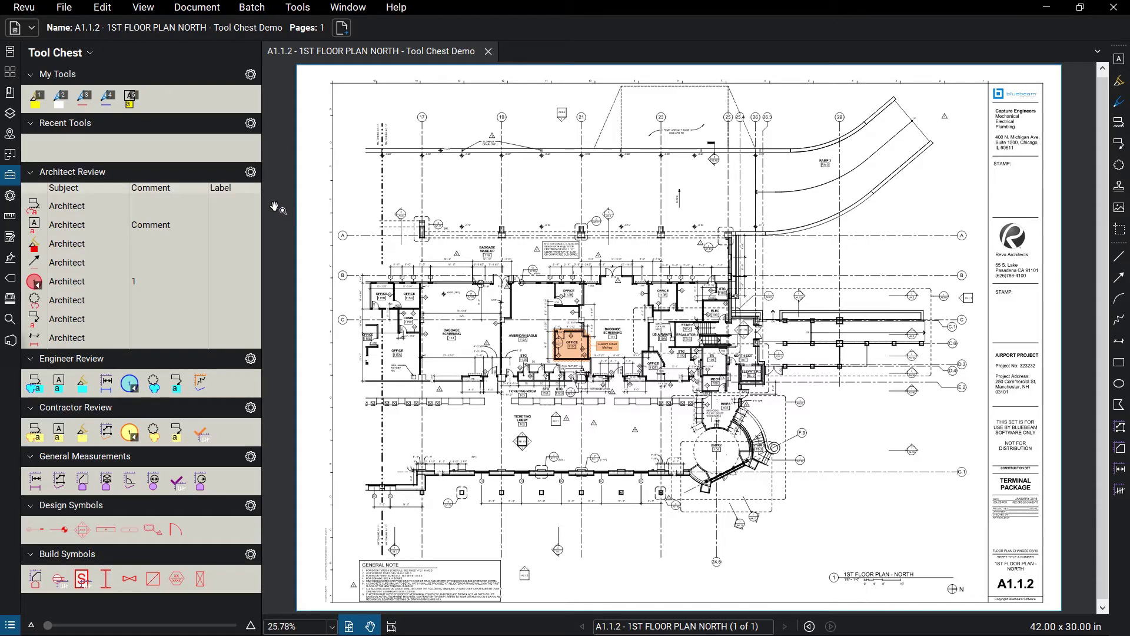
{"action": "left_click", "coordinate": [250, 175]}
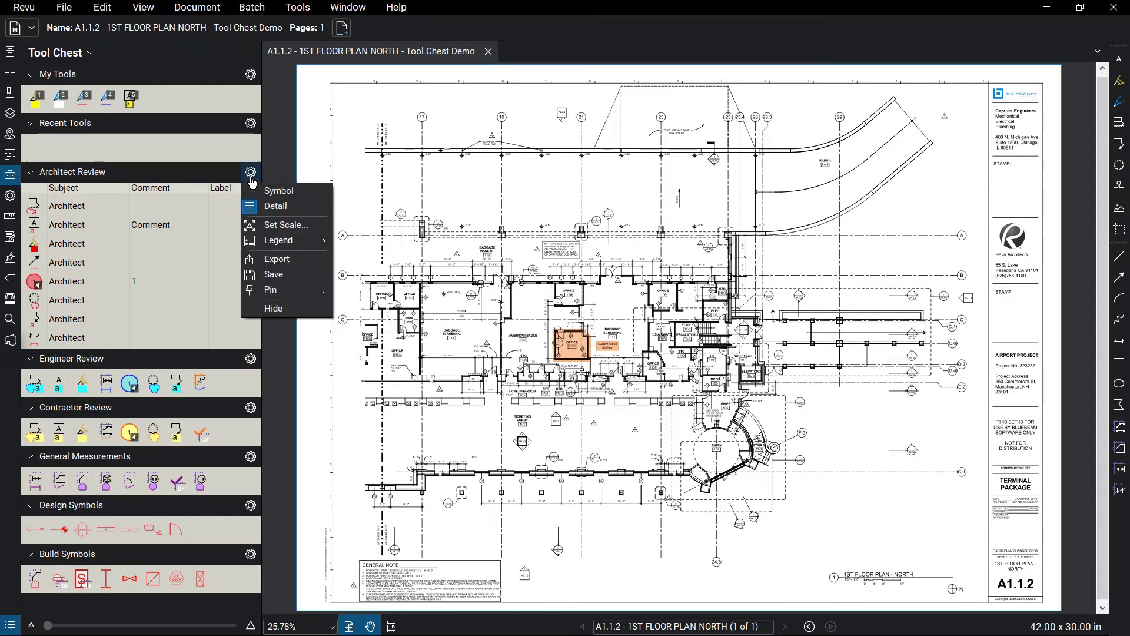
Export Architect Review, dismiss the save prompts, and return to the COMM 115C close-up
{"action": "left_click", "coordinate": [292, 259]}
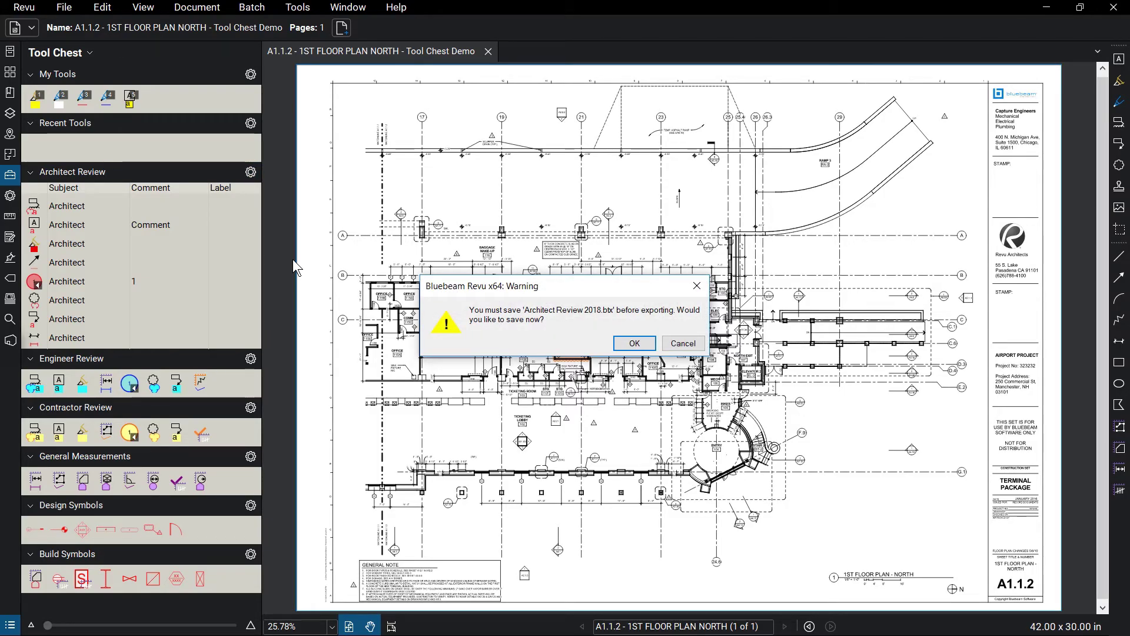
{"action": "key", "text": "Return"}
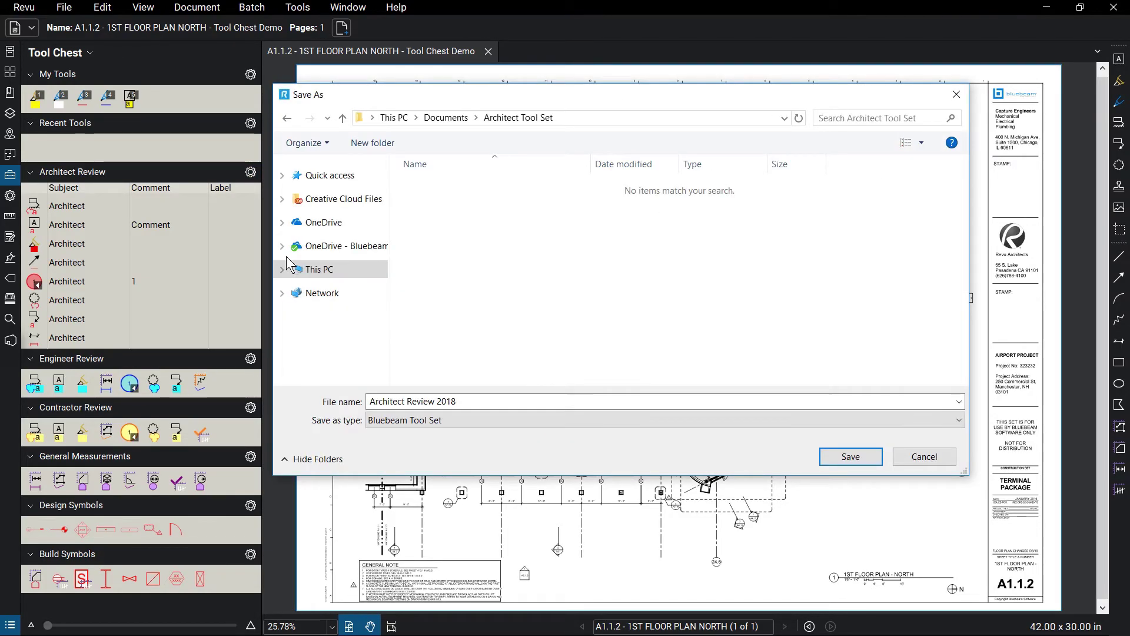
{"action": "left_click", "coordinate": [923, 458]}
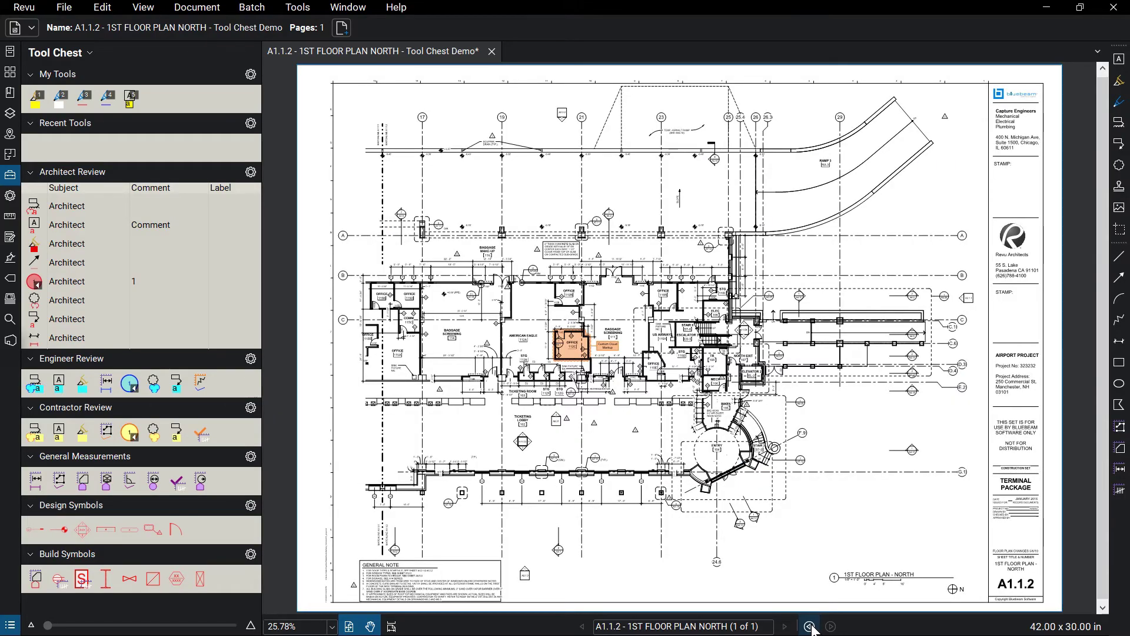
{"action": "left_click", "coordinate": [810, 626]}
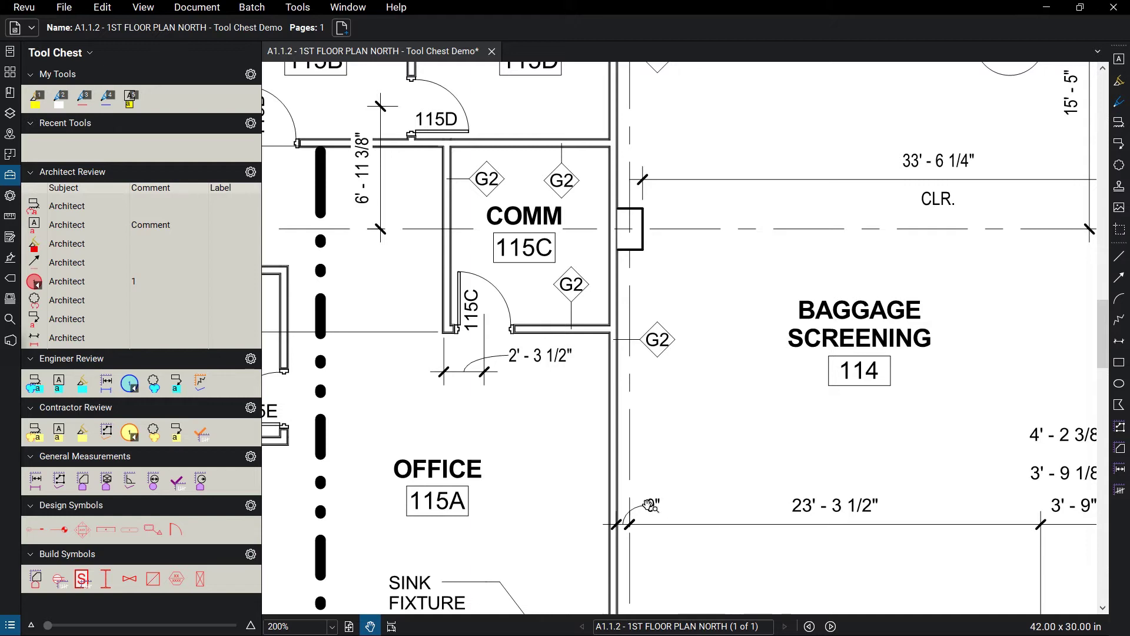
Place an Architect Review callout reading 'Callout' below the COMM door
{"action": "left_click", "coordinate": [80, 323]}
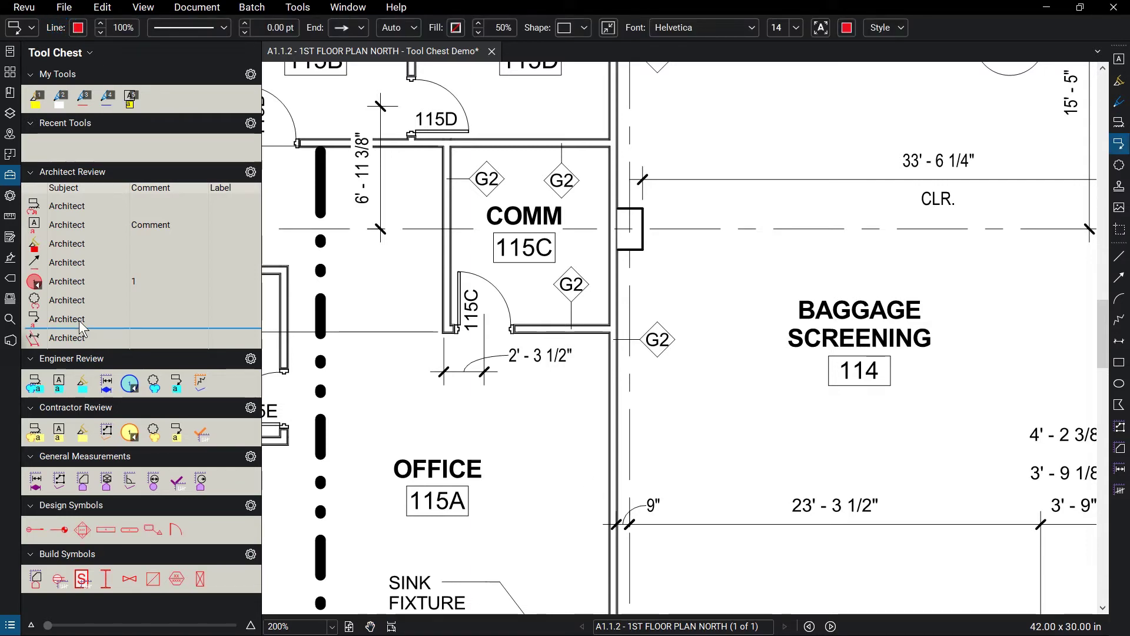
{"action": "left_click", "coordinate": [481, 337]}
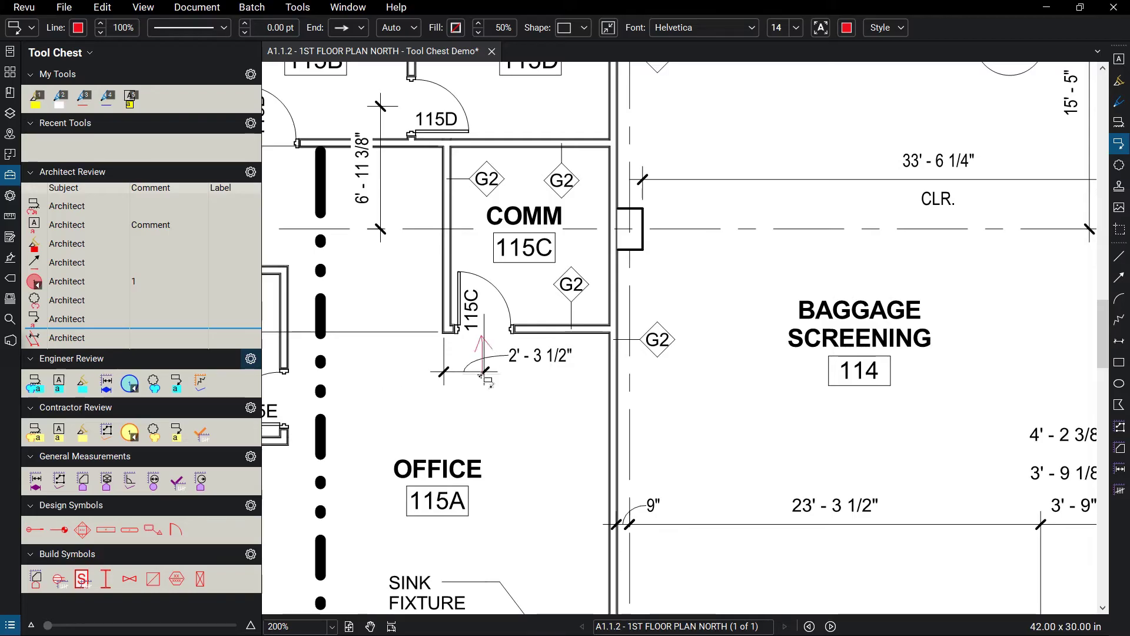
{"action": "left_click", "coordinate": [480, 394]}
{"action": "type", "text": "Callout"}
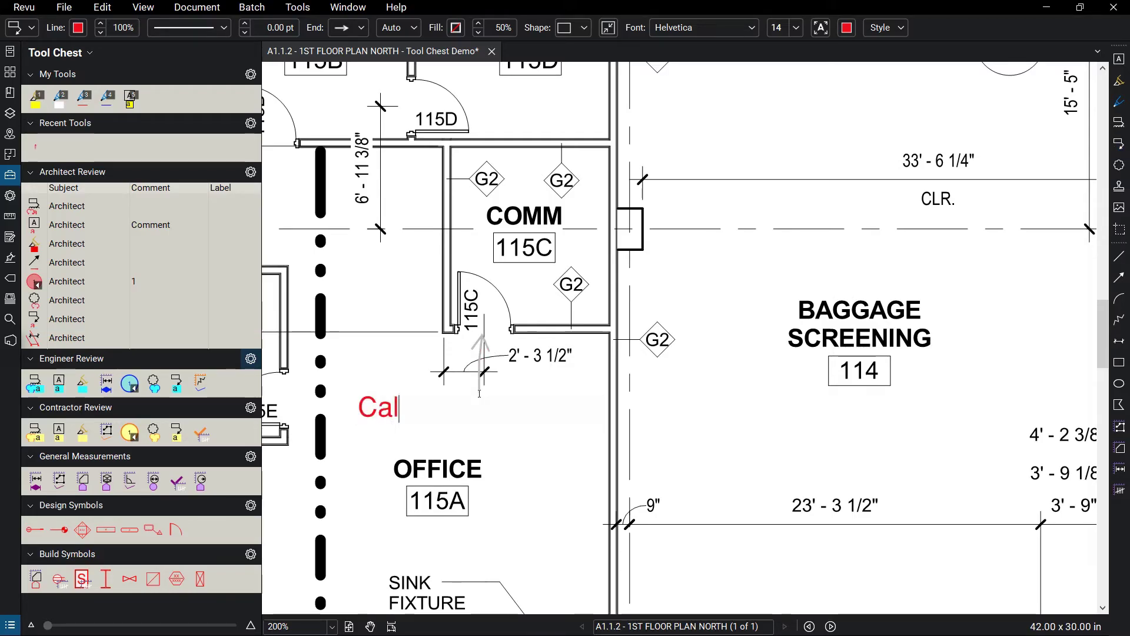
{"action": "left_click", "coordinate": [609, 34]}
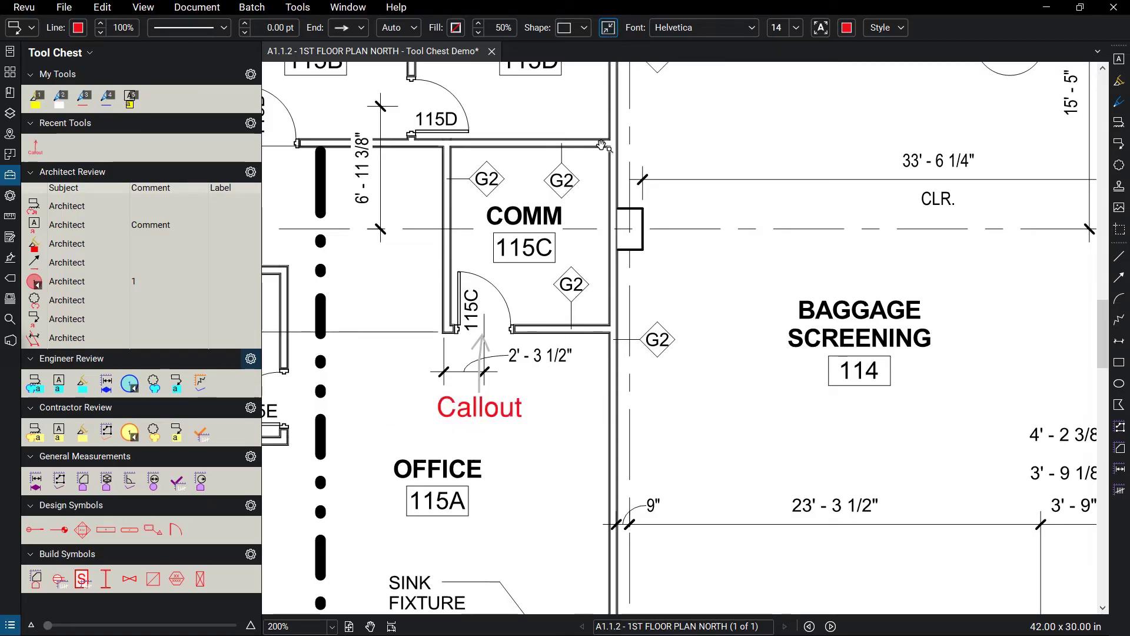
{"action": "key", "text": "Escape"}
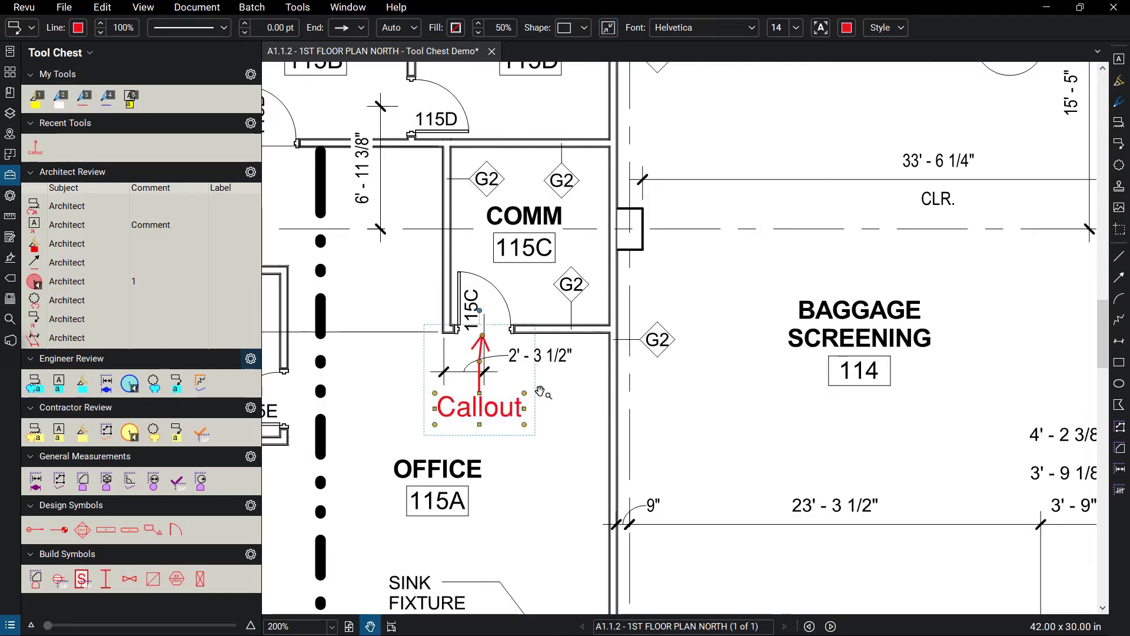
{"action": "left_click", "coordinate": [540, 391]}
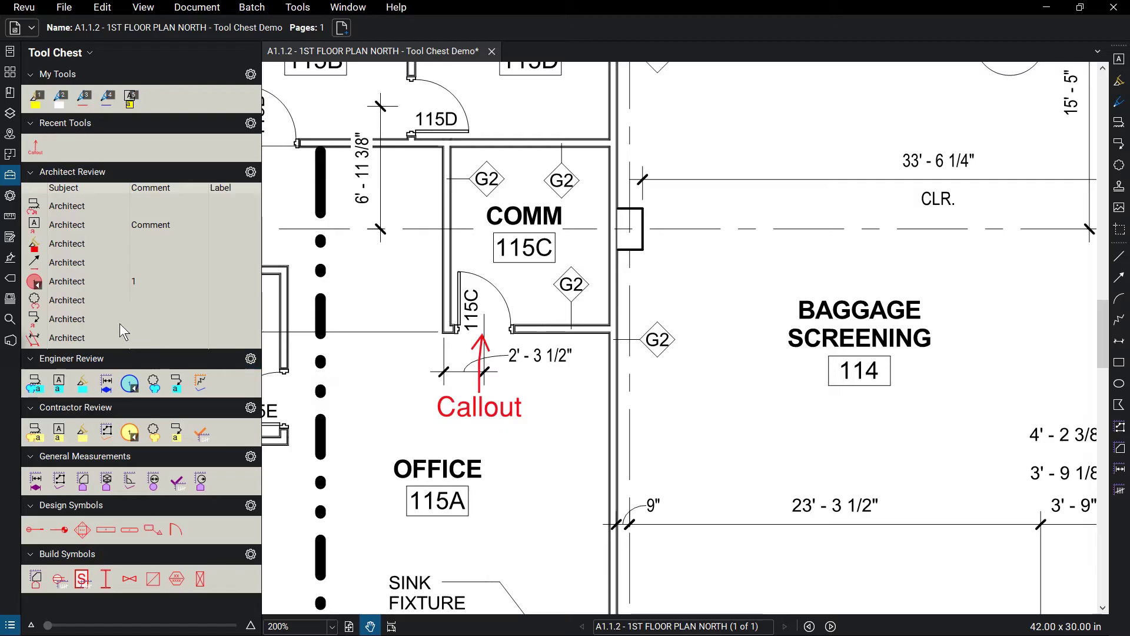
Place another Architect Review callout pointing at the 115C doorway
{"action": "left_click", "coordinate": [37, 320]}
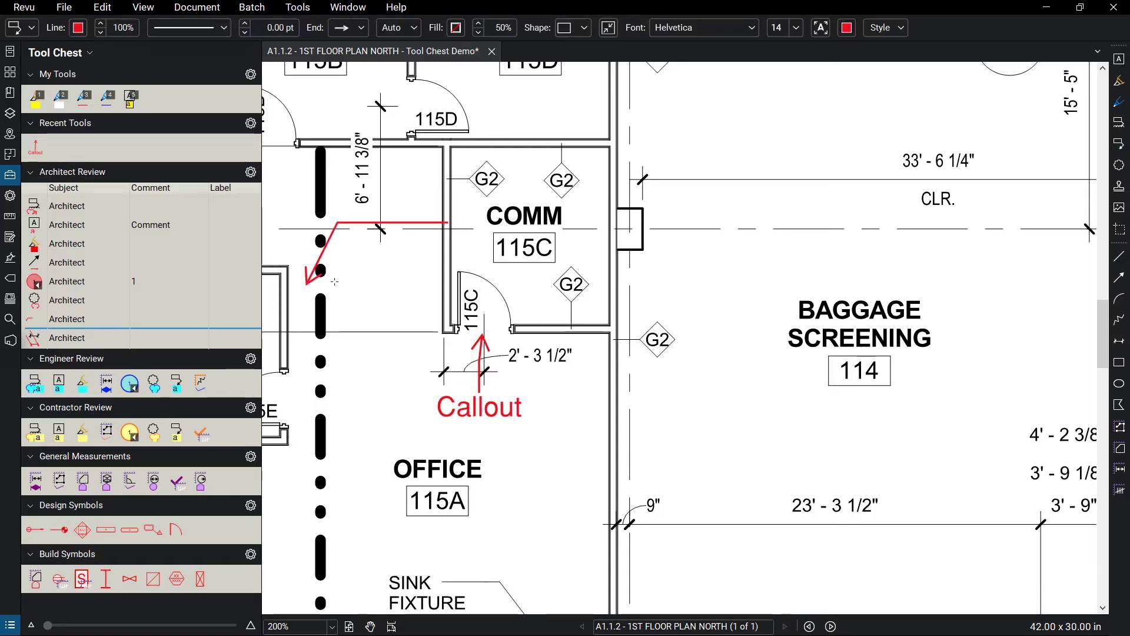
{"action": "left_click", "coordinate": [508, 308]}
{"action": "left_click", "coordinate": [36, 323]}
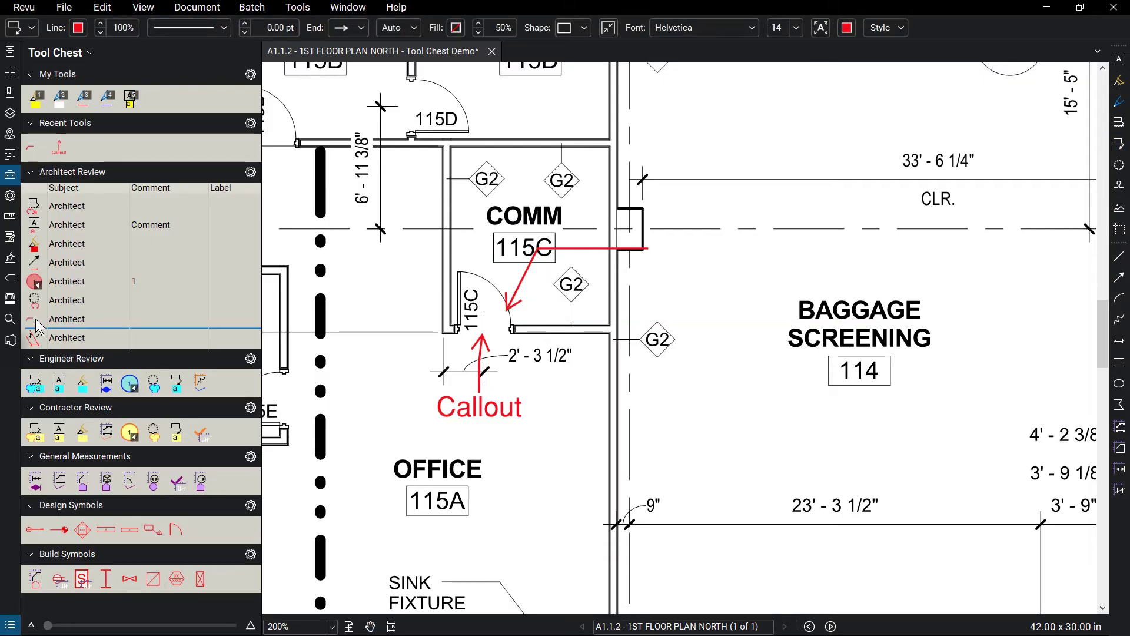
{"action": "left_click", "coordinate": [37, 324]}
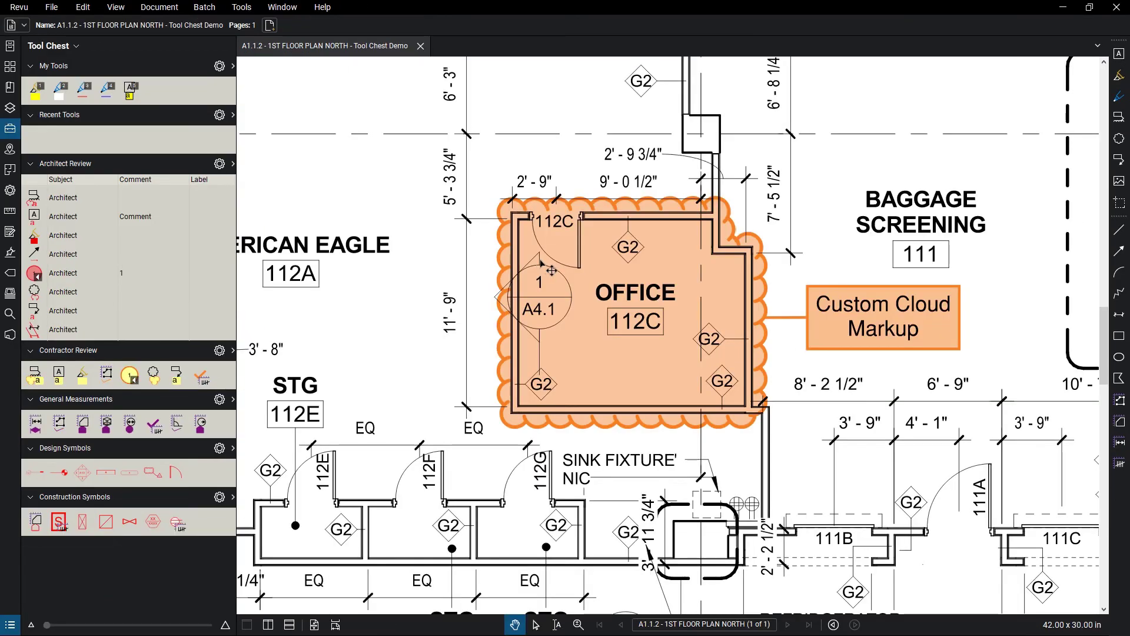
{"action": "left_click", "coordinate": [551, 270]}
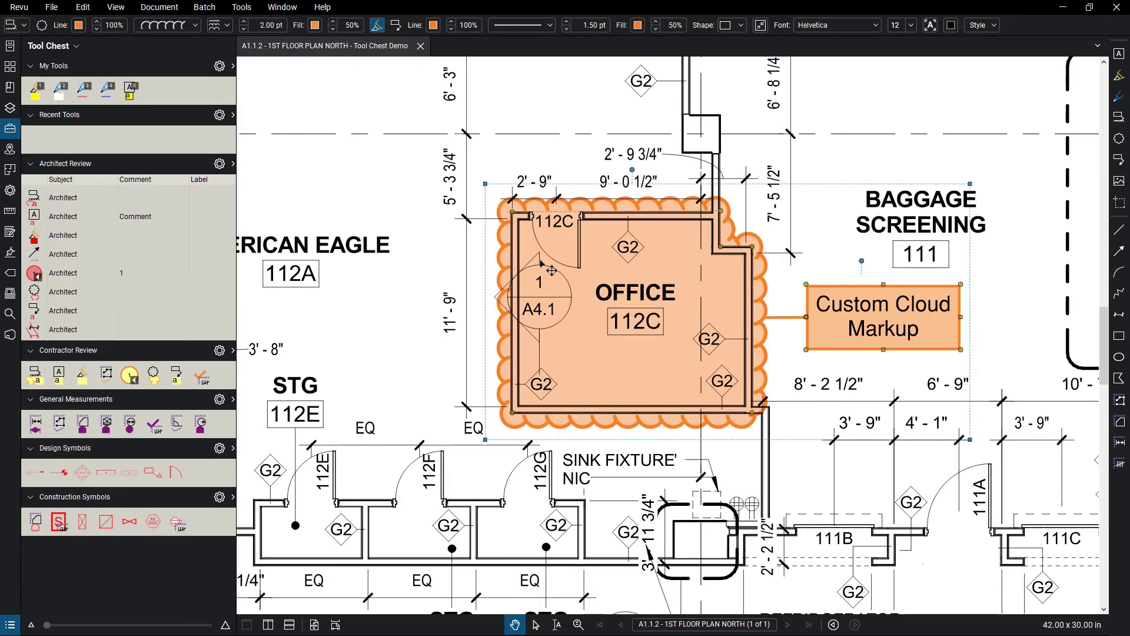
{"action": "left_click", "coordinate": [24, 31]}
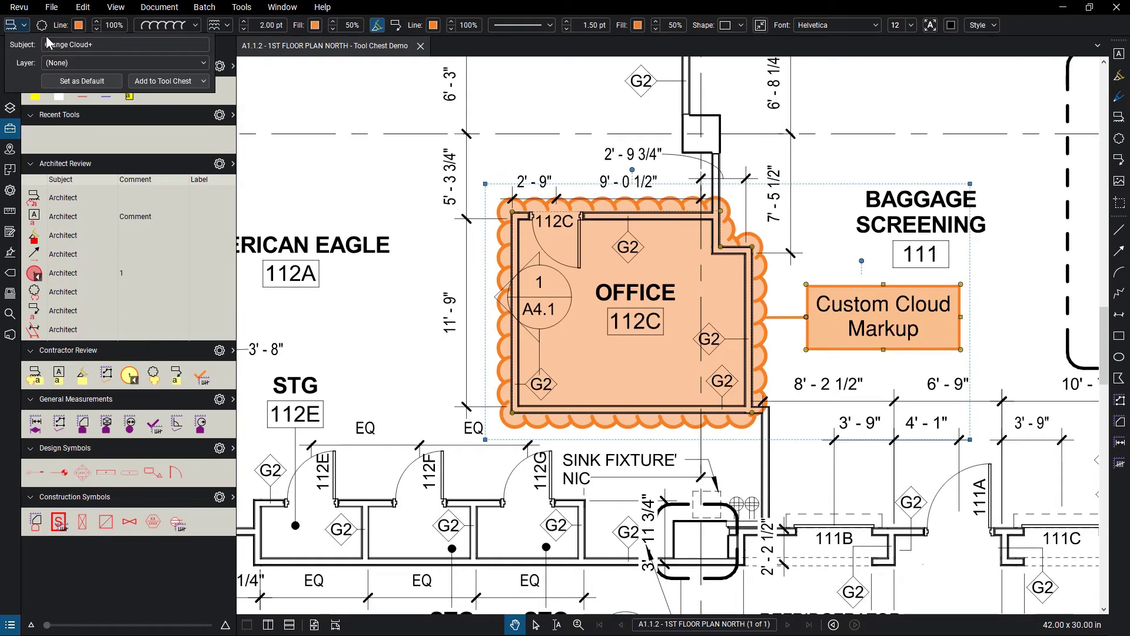
{"action": "left_click", "coordinate": [161, 80]}
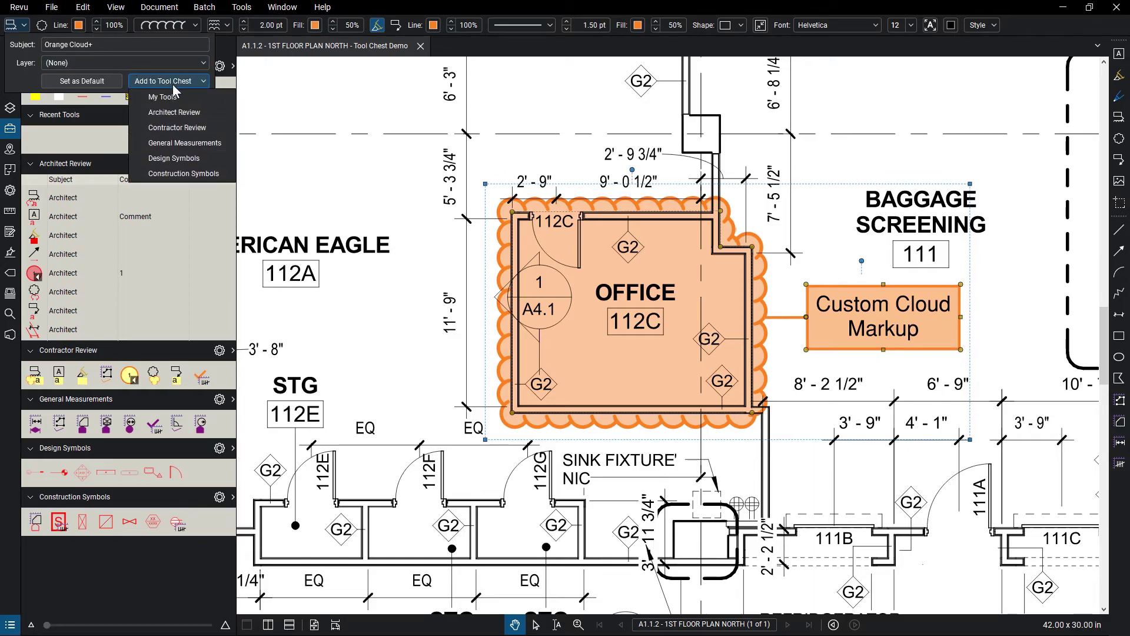
{"action": "left_click", "coordinate": [187, 98]}
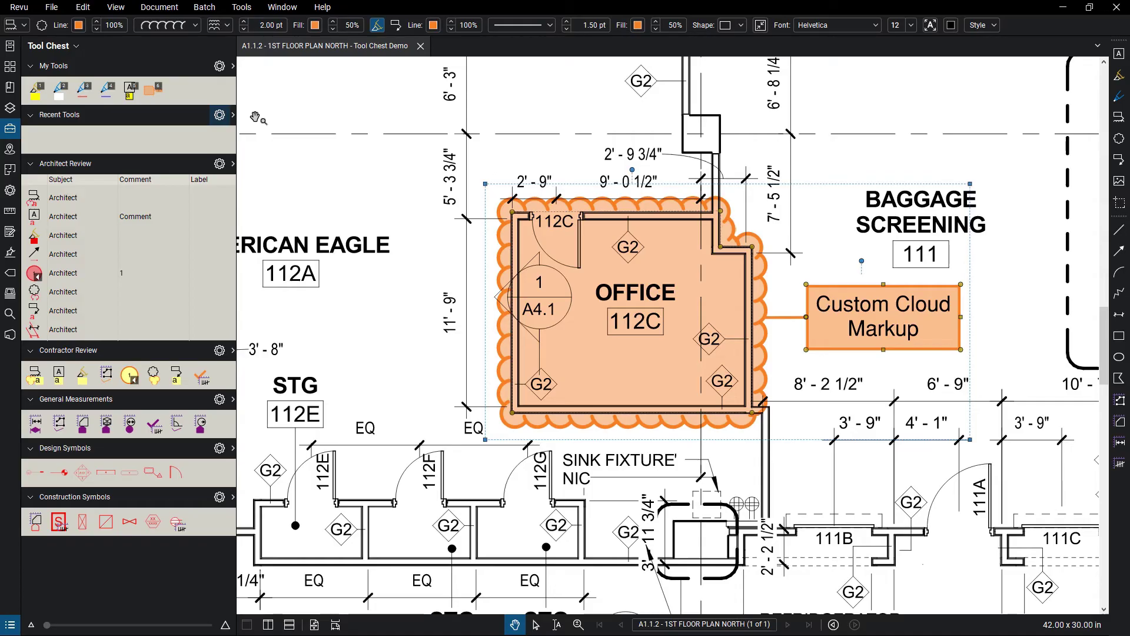
{"action": "right_click", "coordinate": [153, 91]}
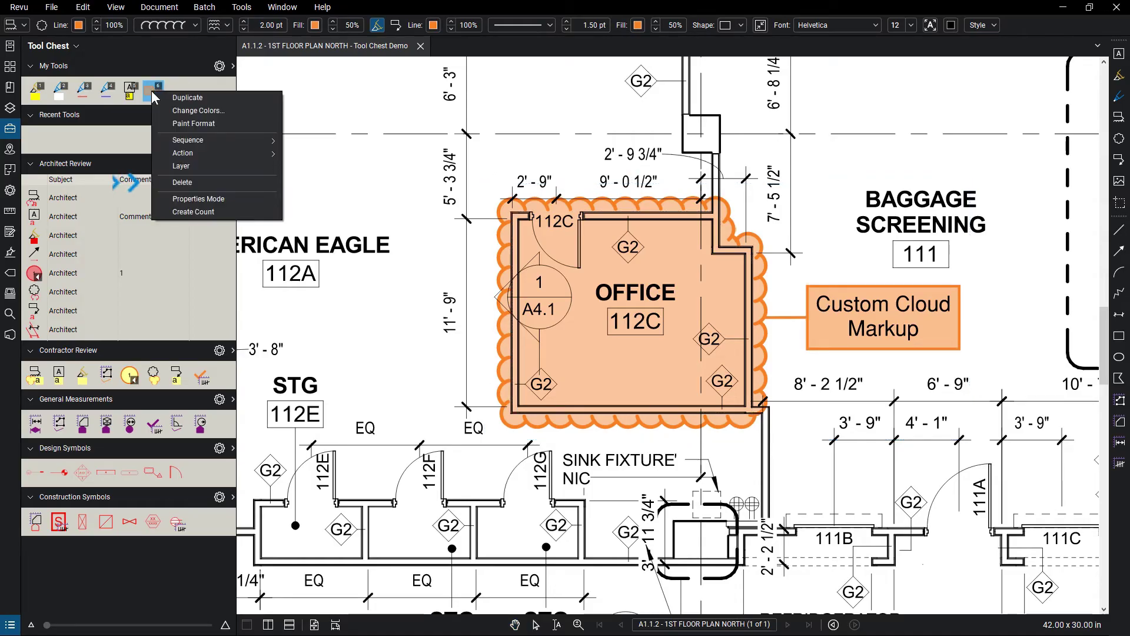
{"action": "left_click", "coordinate": [220, 180]}
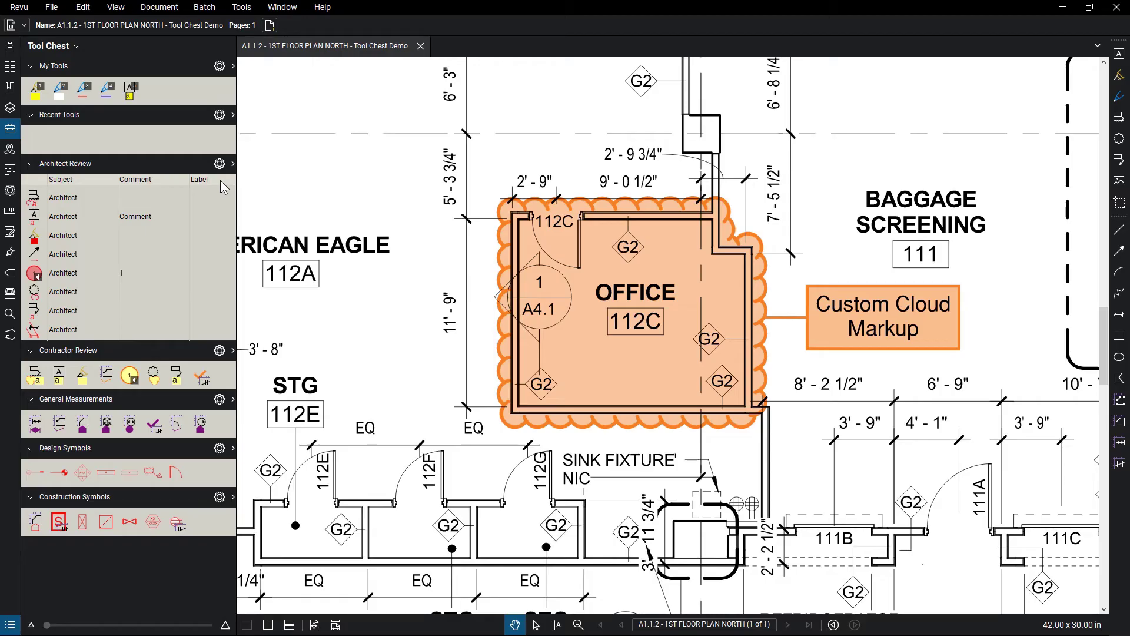
Hide Engineer Review from the Tool Chest and open Manage Tool Sets
{"action": "left_click", "coordinate": [77, 45]}
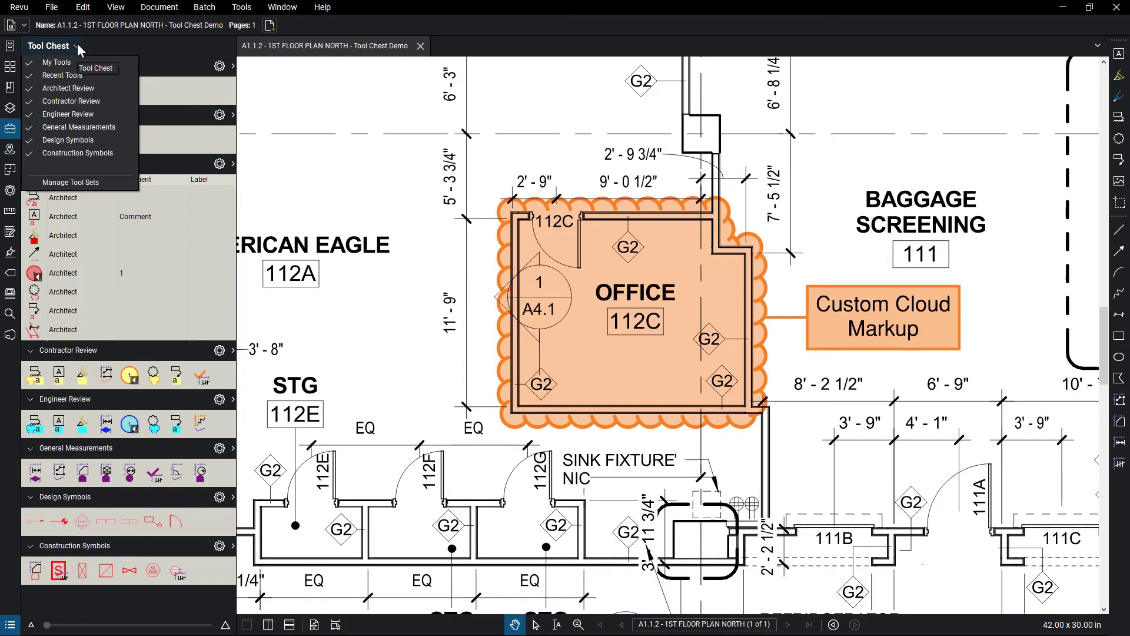
{"action": "left_click", "coordinate": [94, 116]}
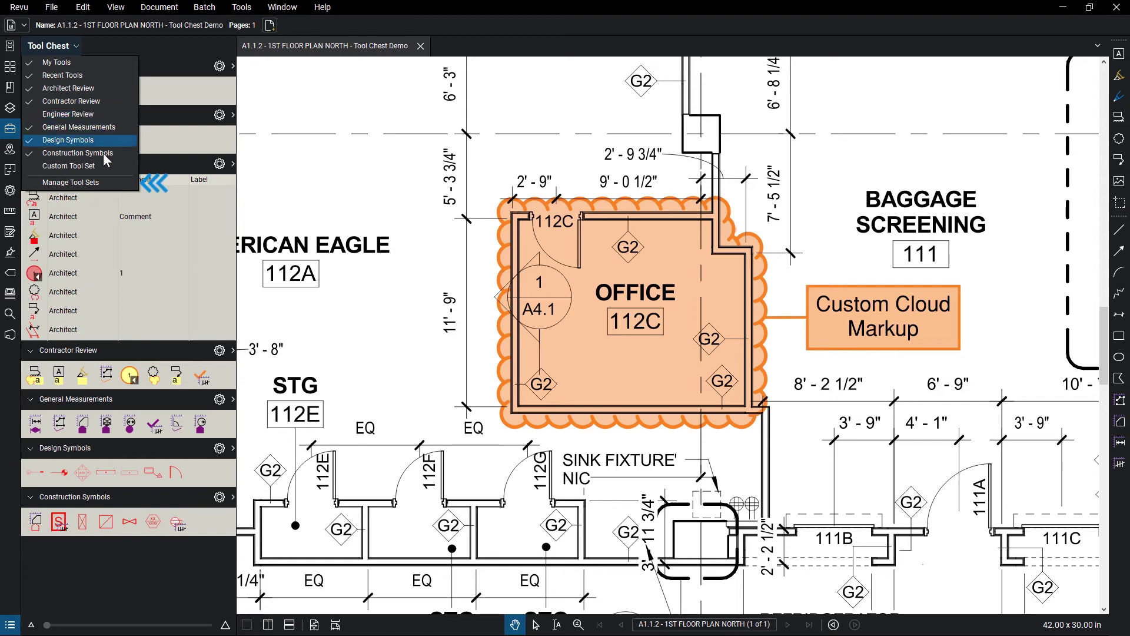
{"action": "left_click", "coordinate": [109, 180]}
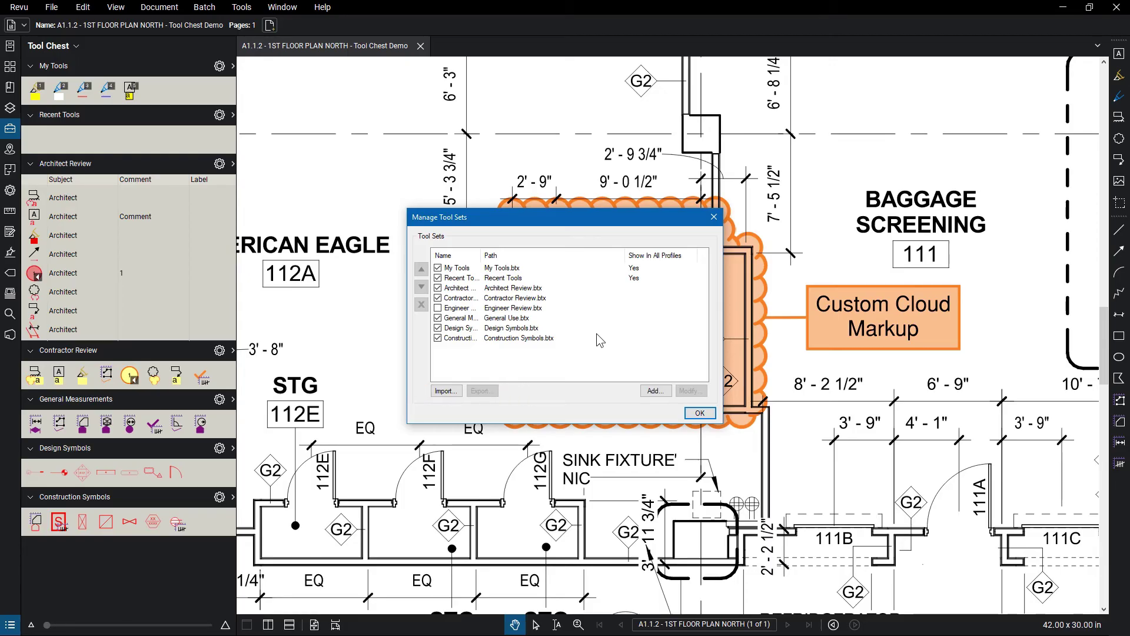
Add an empty 'Custom Tool Set' saved as Custom Tool Set.btx, then enlarge the Tool Chest icons
{"action": "left_click", "coordinate": [655, 391]}
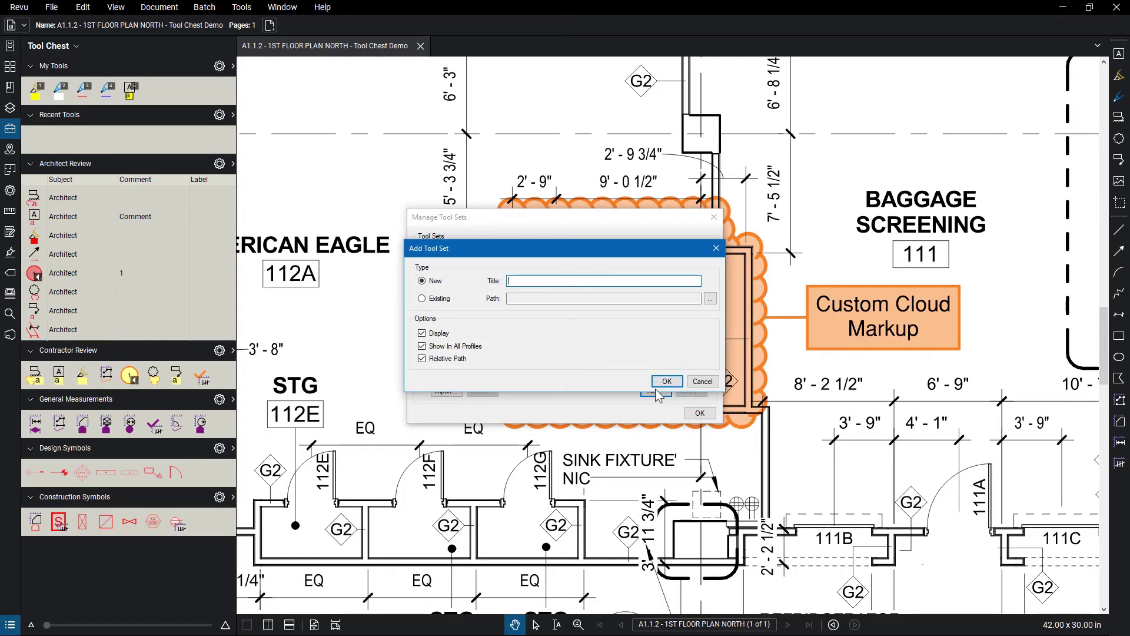
{"action": "type", "text": "Custom"}
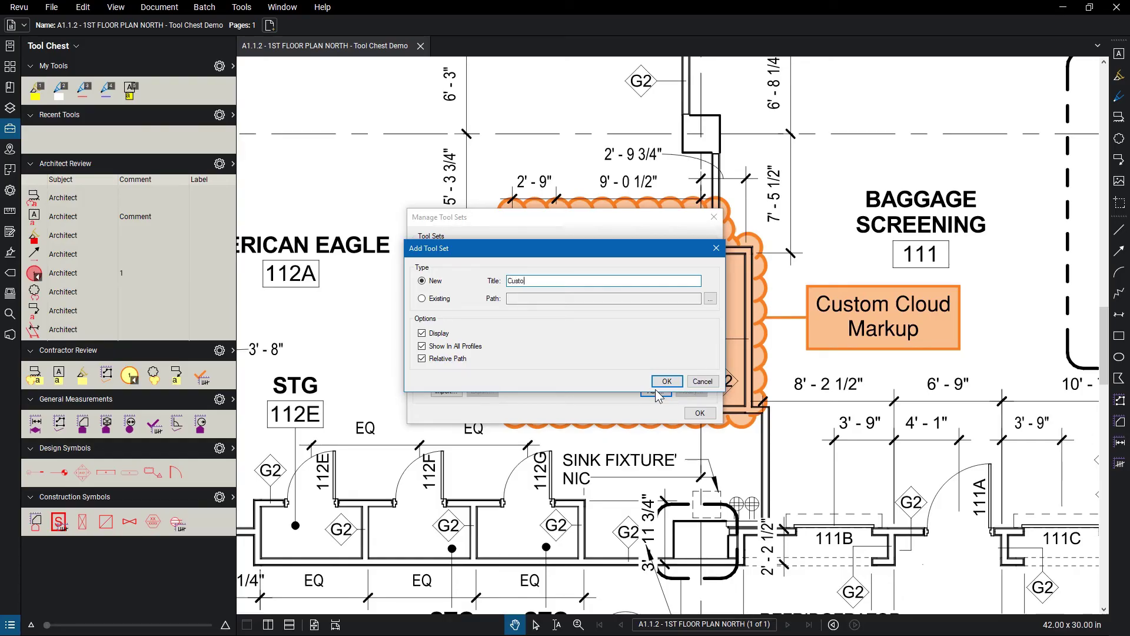
{"action": "type", "text": "Set"}
{"action": "left_click", "coordinate": [665, 382]}
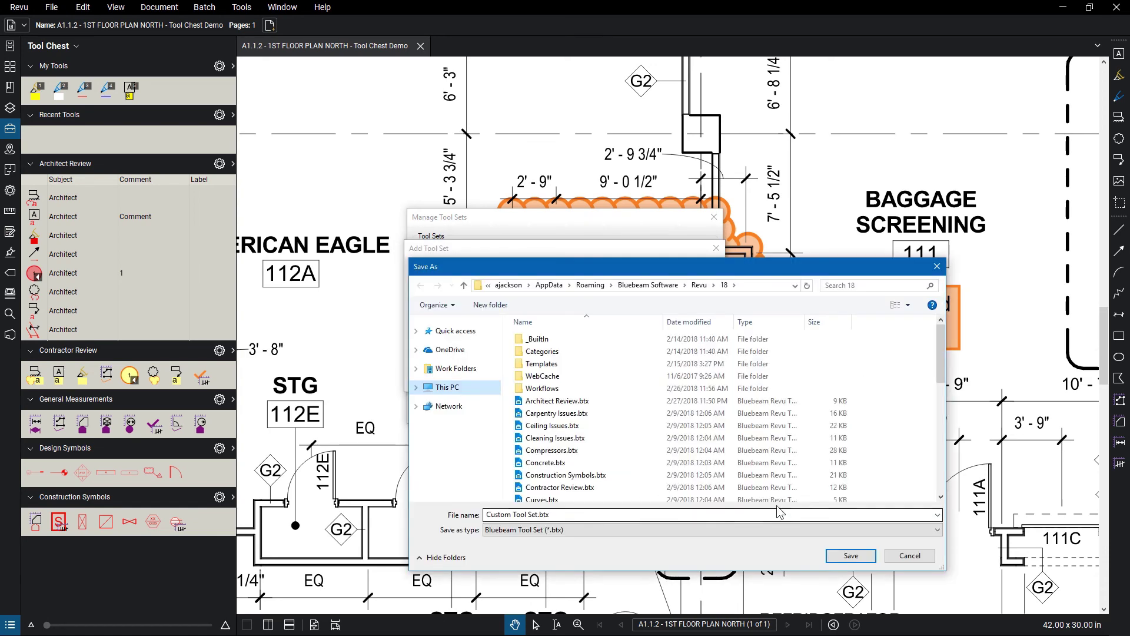
{"action": "left_click", "coordinate": [849, 557]}
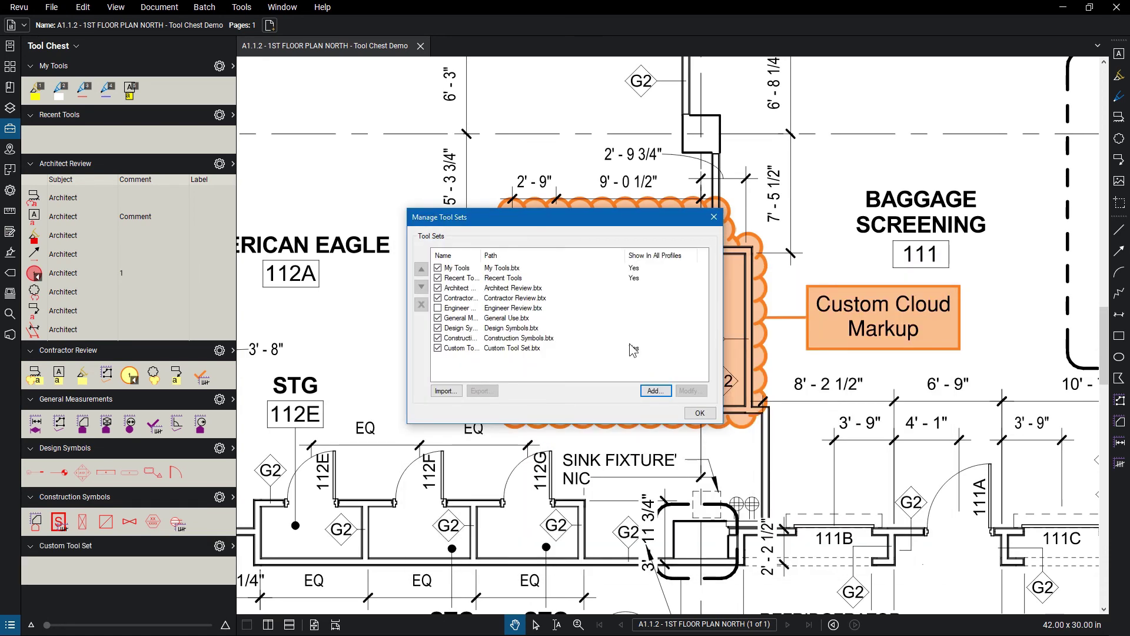
{"action": "left_click", "coordinate": [700, 412]}
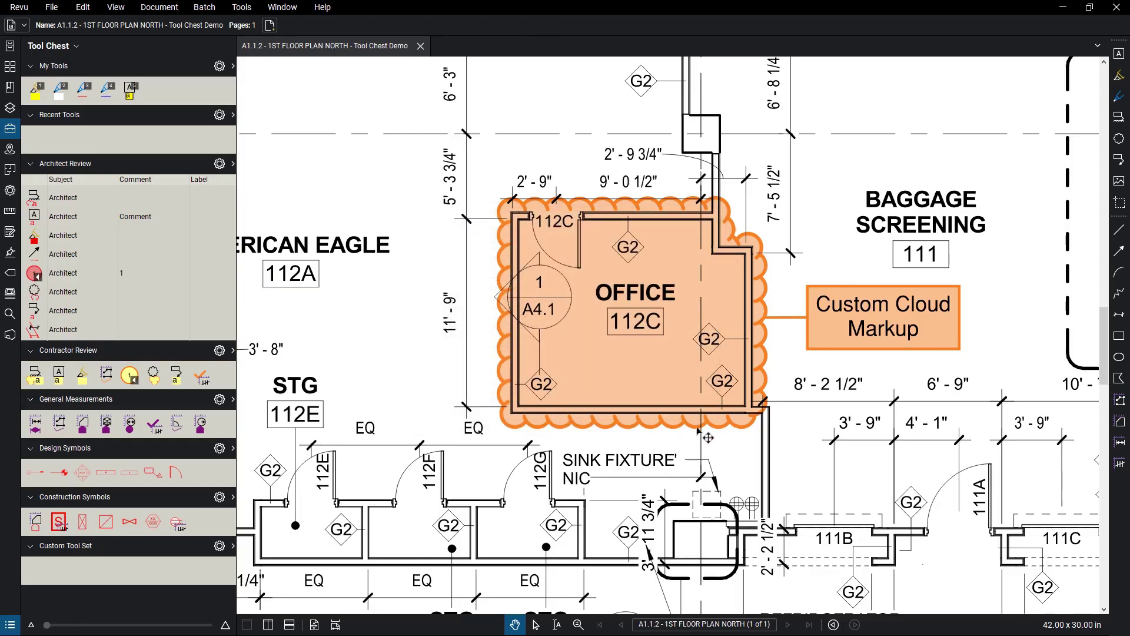
{"action": "mouse_move", "coordinate": [47, 625]}
{"action": "left_mouse_down"}
{"action": "mouse_move", "coordinate": [93, 625]}
{"action": "mouse_move", "coordinate": [46, 625]}
{"action": "left_mouse_up"}
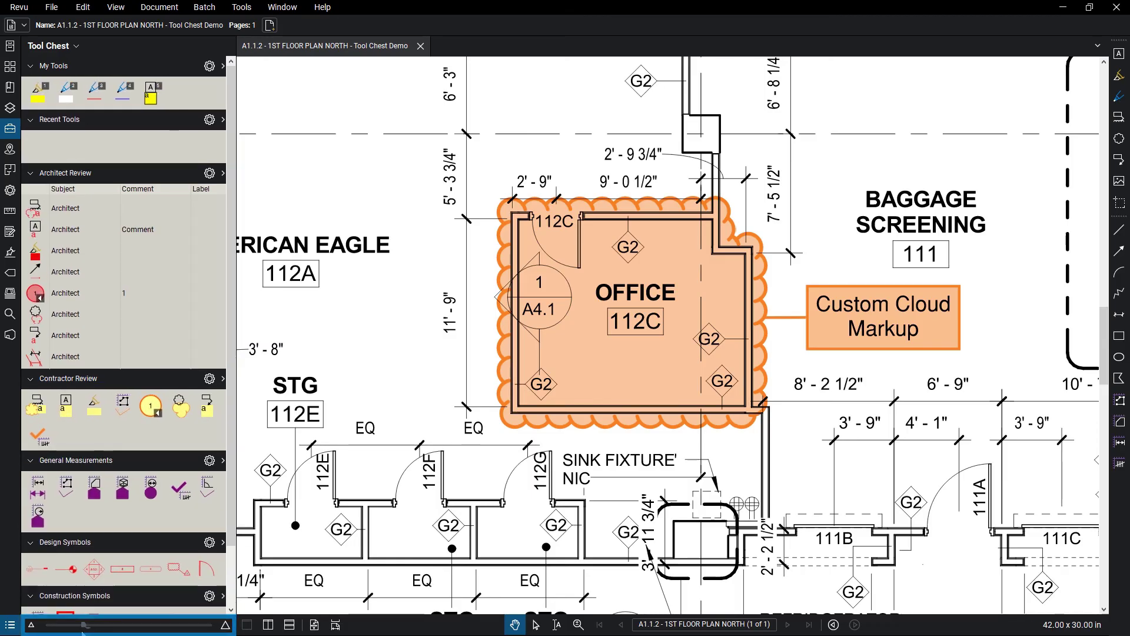